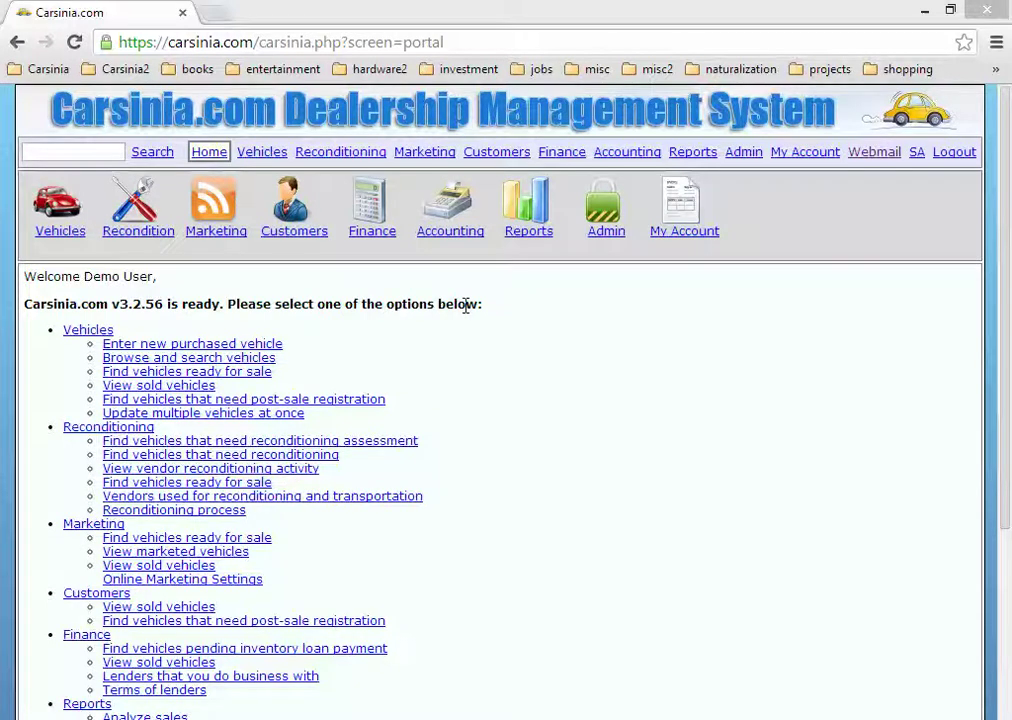
Step: Load deal 188 from the Vehicles Deal Wizard and display its Forms list
click(86, 238)
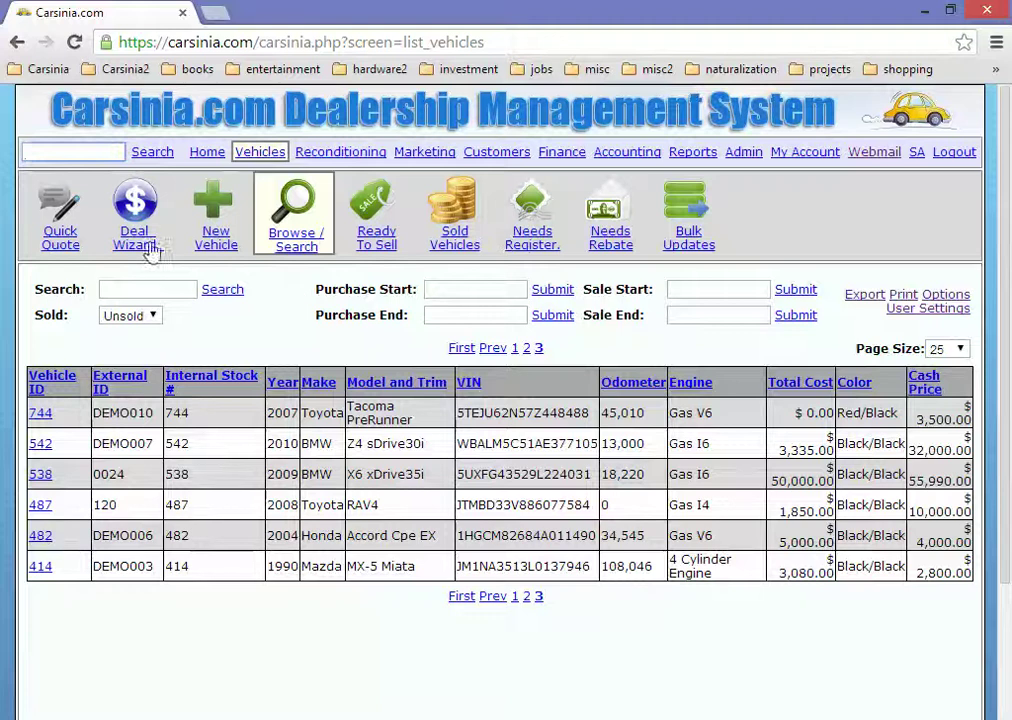
click(146, 246)
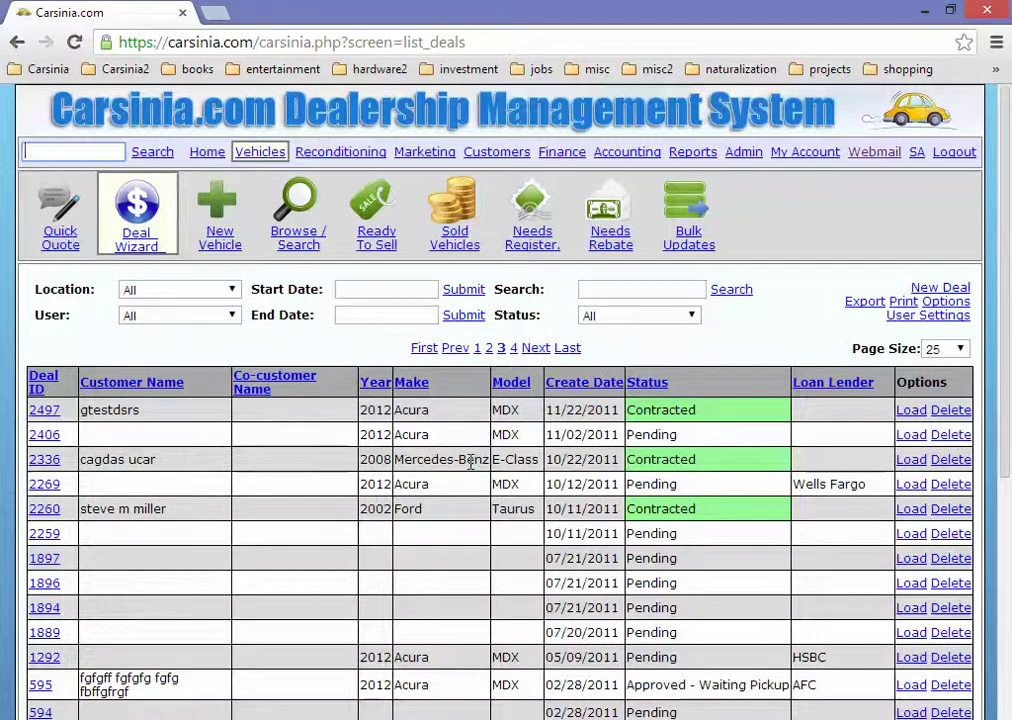
scroll(470, 470, down, 4)
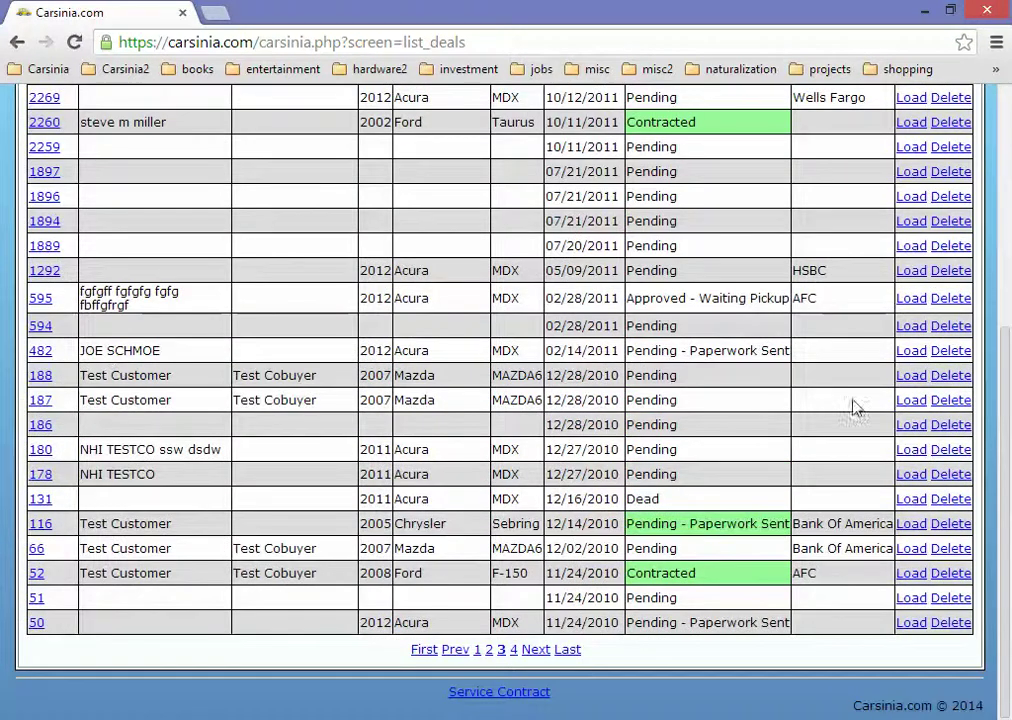
click(908, 377)
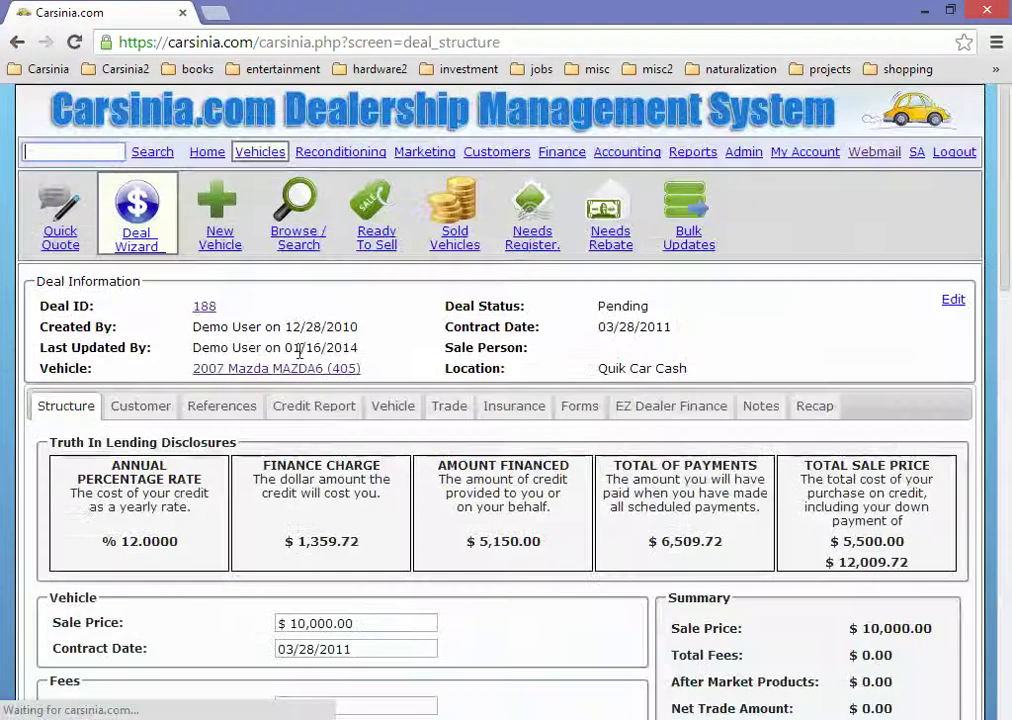
click(577, 418)
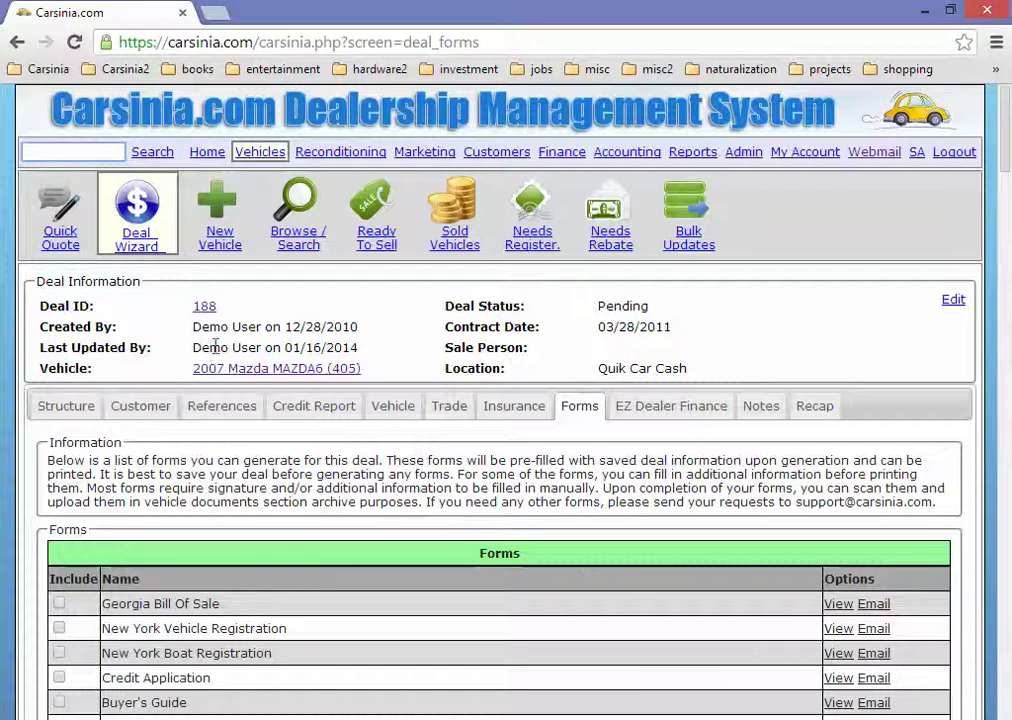
click(165, 250)
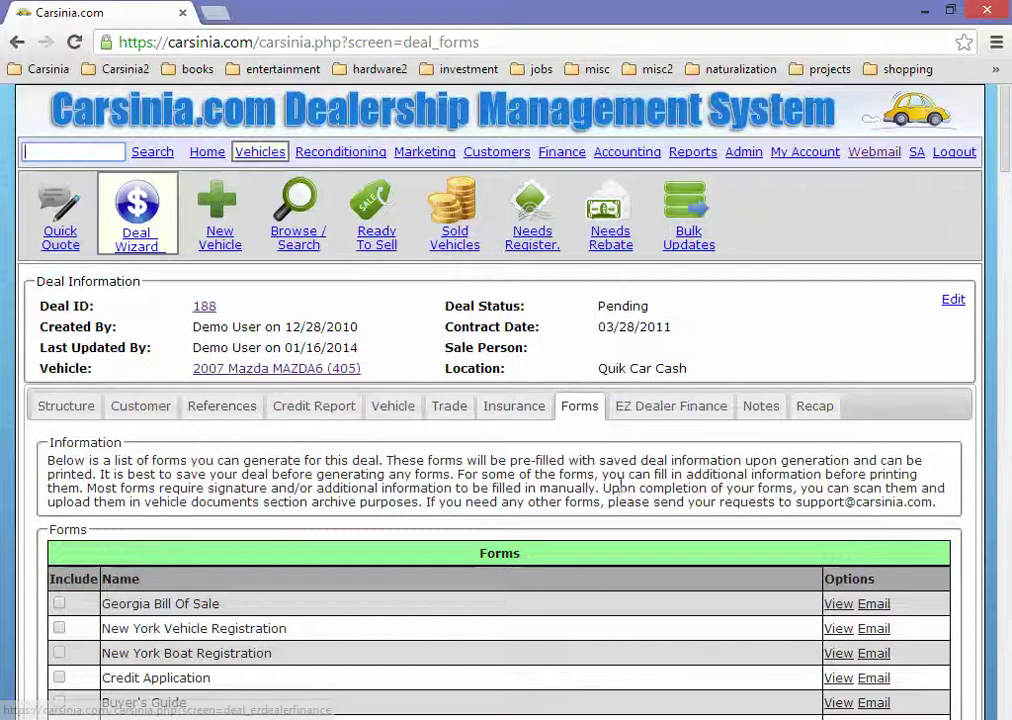
scroll(560, 480, down, 1)
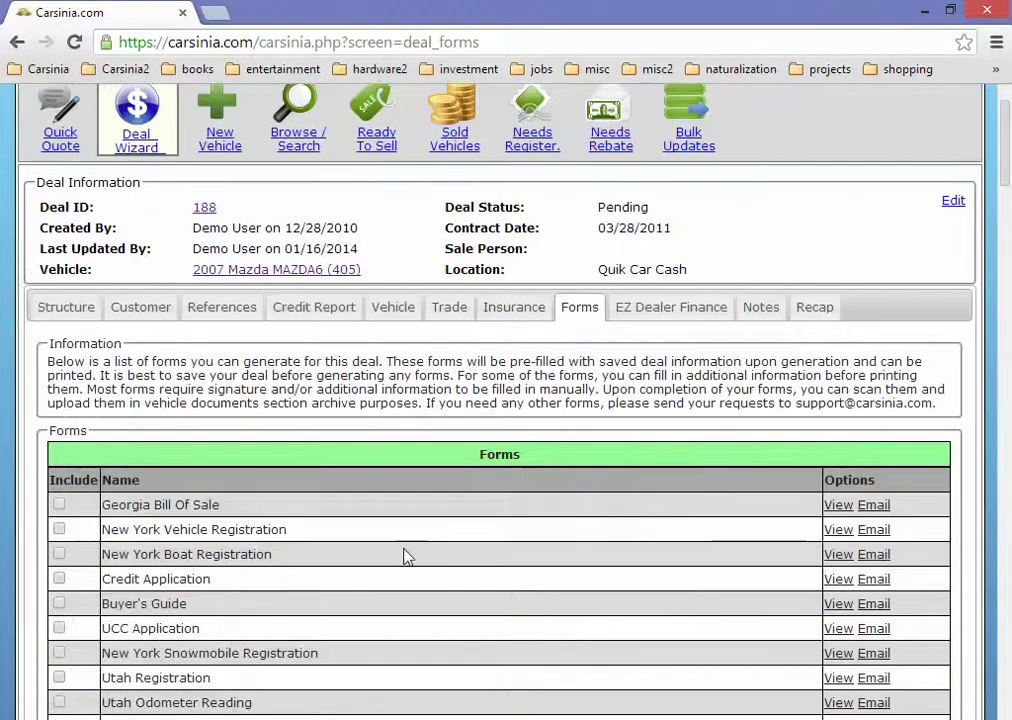
click(136, 309)
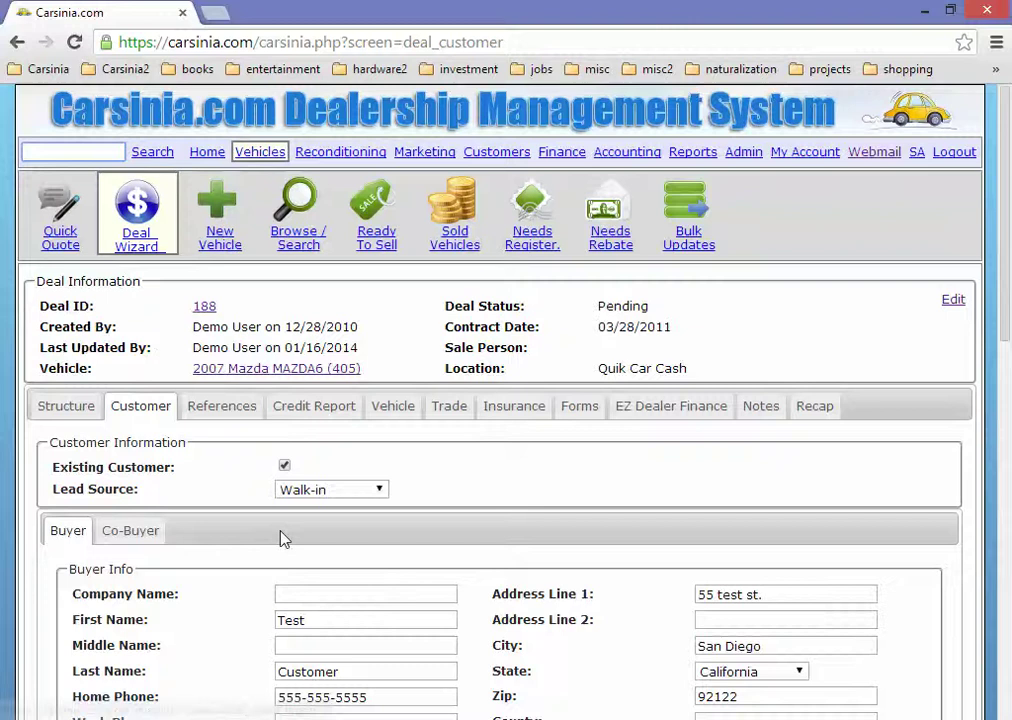
scroll(200, 475, down, 3)
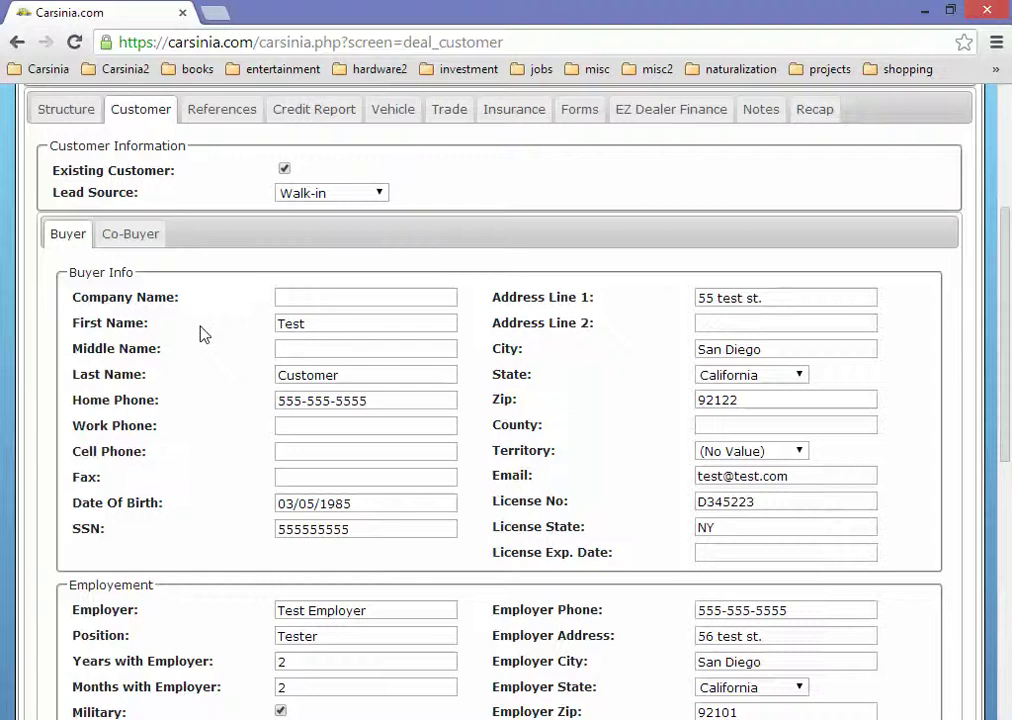
scroll(200, 334, up, 3)
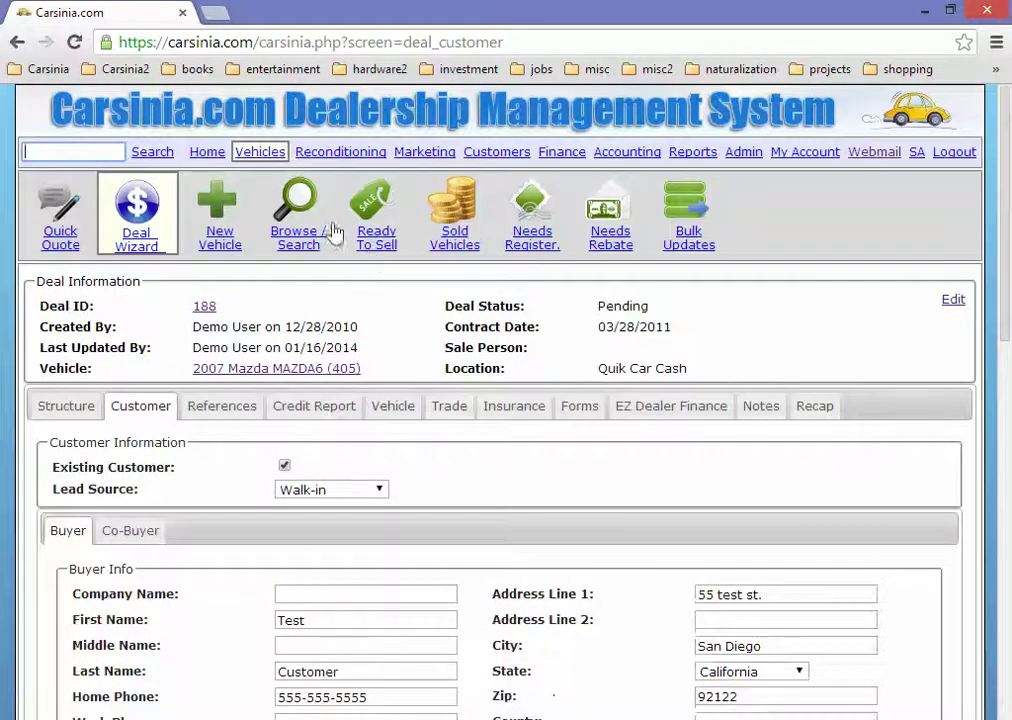
click(589, 410)
scroll(556, 497, down, 1)
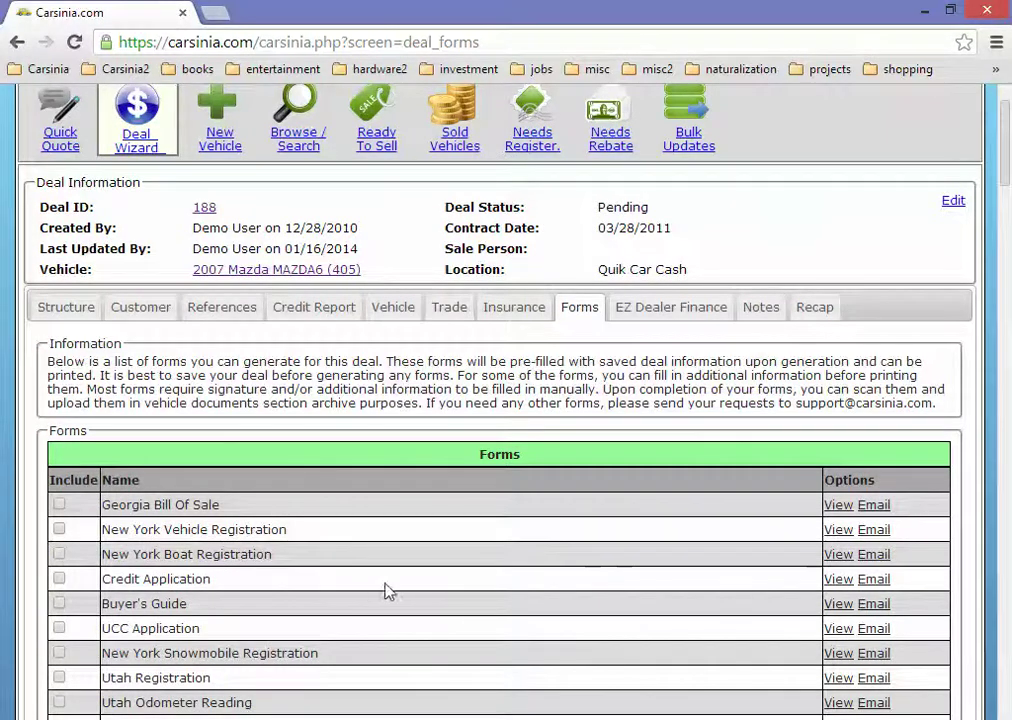
Step: Cancel the Credit Application and New York Boat Registration email dialogs, then view the Credit Application
click(868, 581)
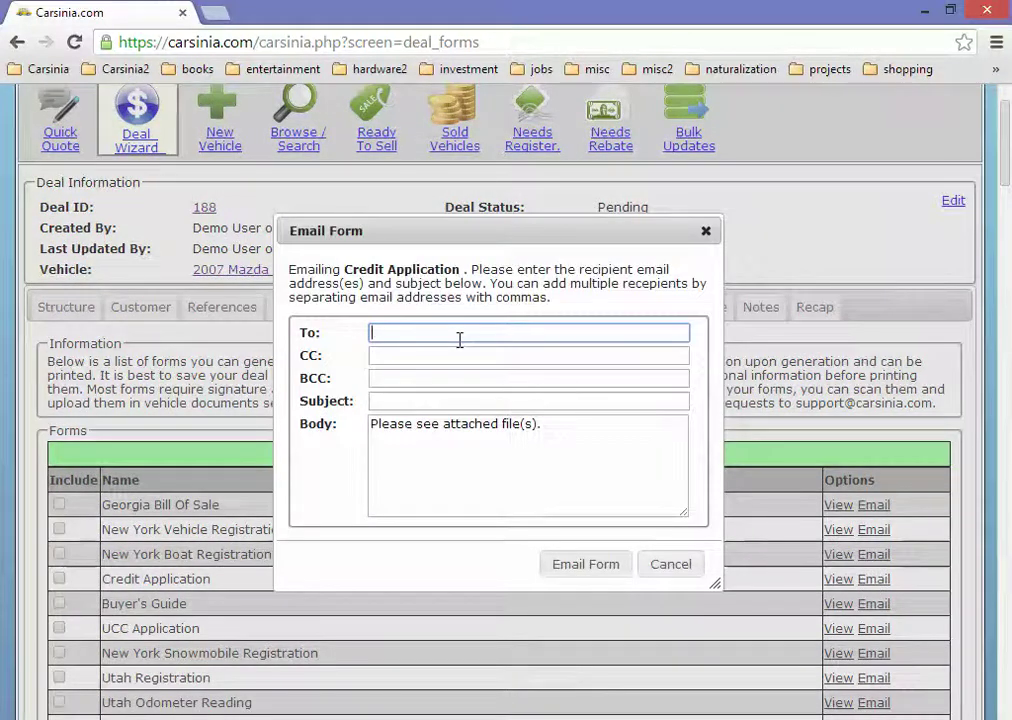
text(cag)
key(Escape)
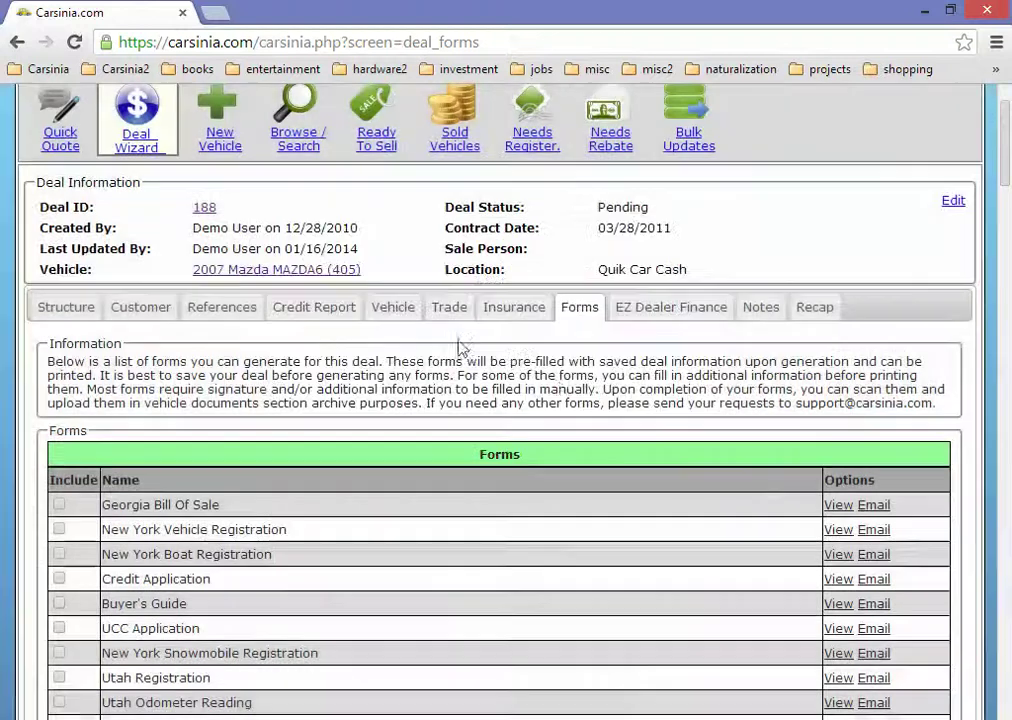
click(882, 556)
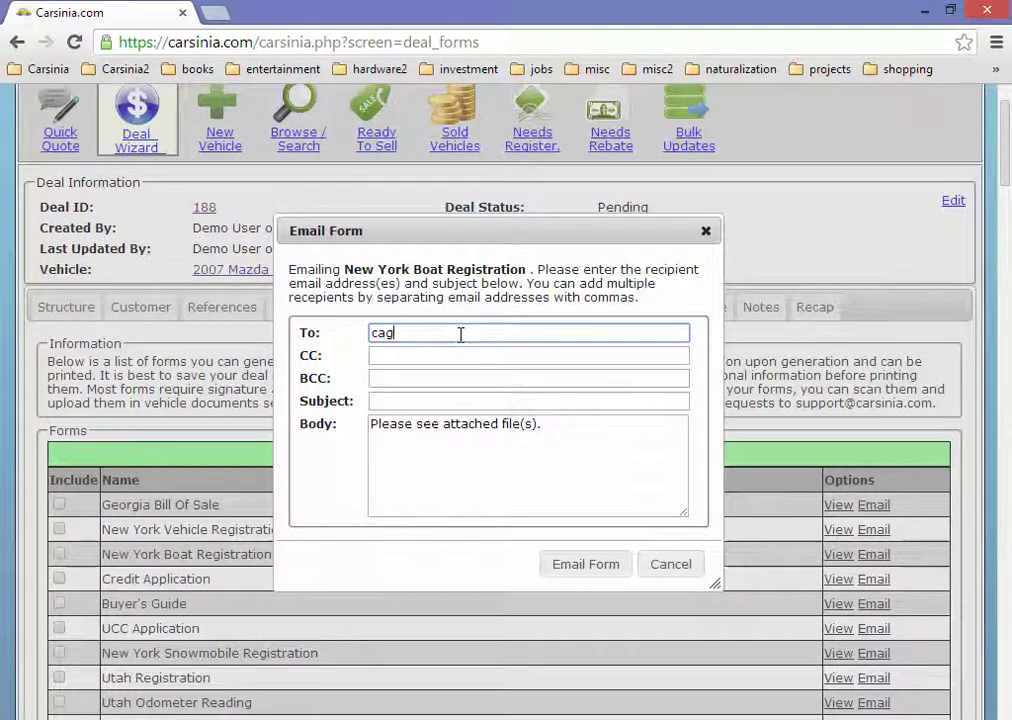
key(Escape)
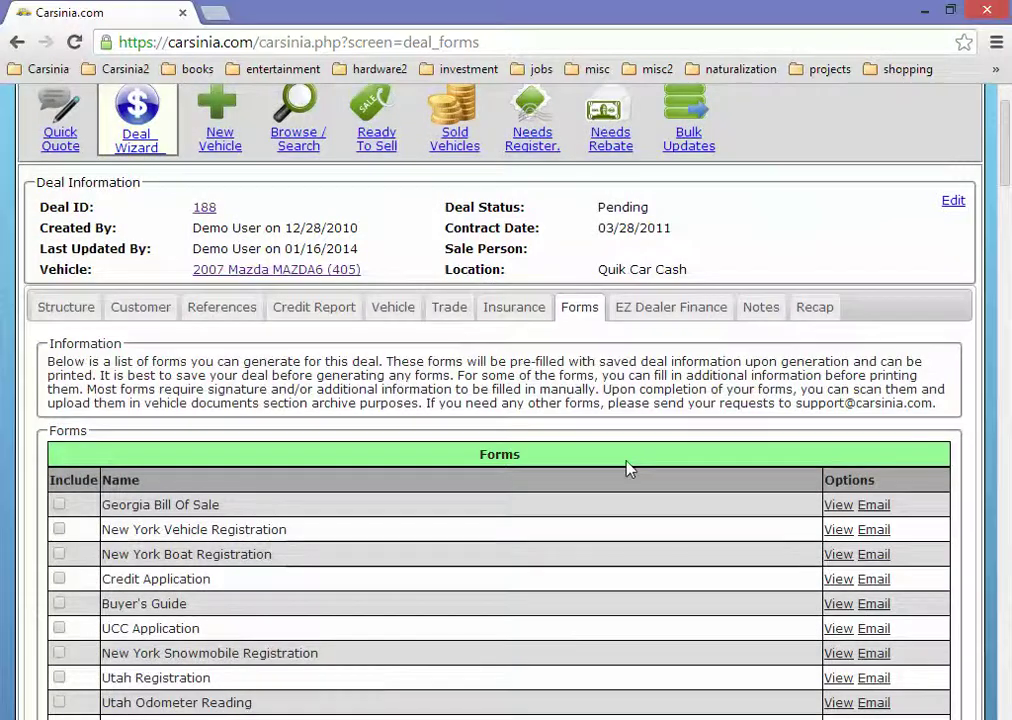
click(838, 579)
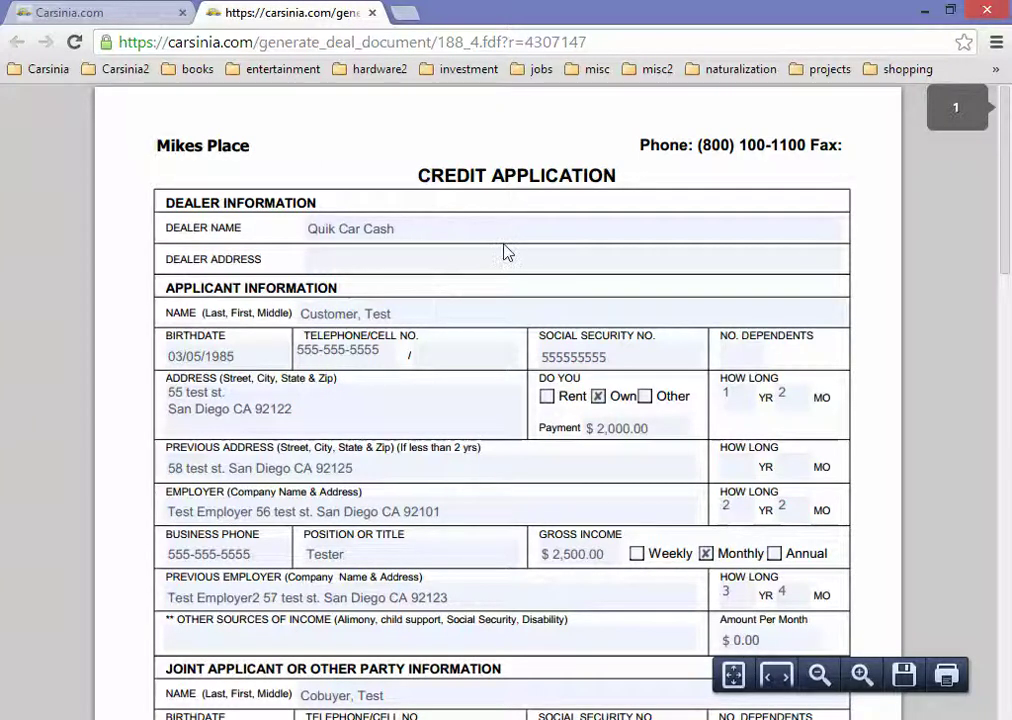
scroll(507, 252, down, 5)
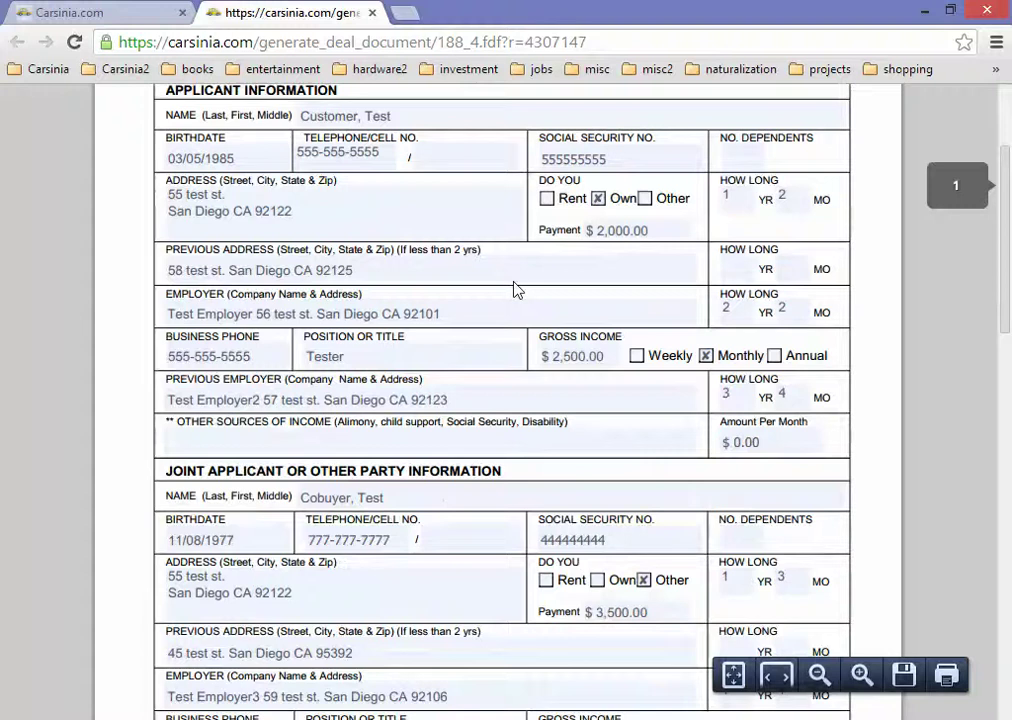
scroll(517, 397, down, 5)
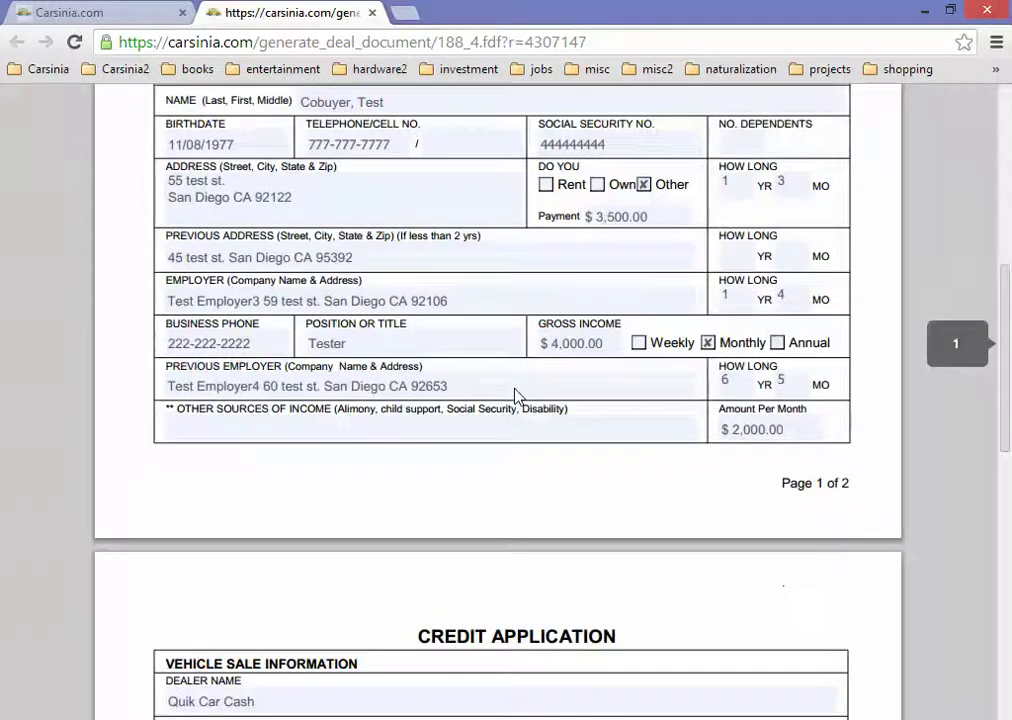
scroll(515, 396, down, 5)
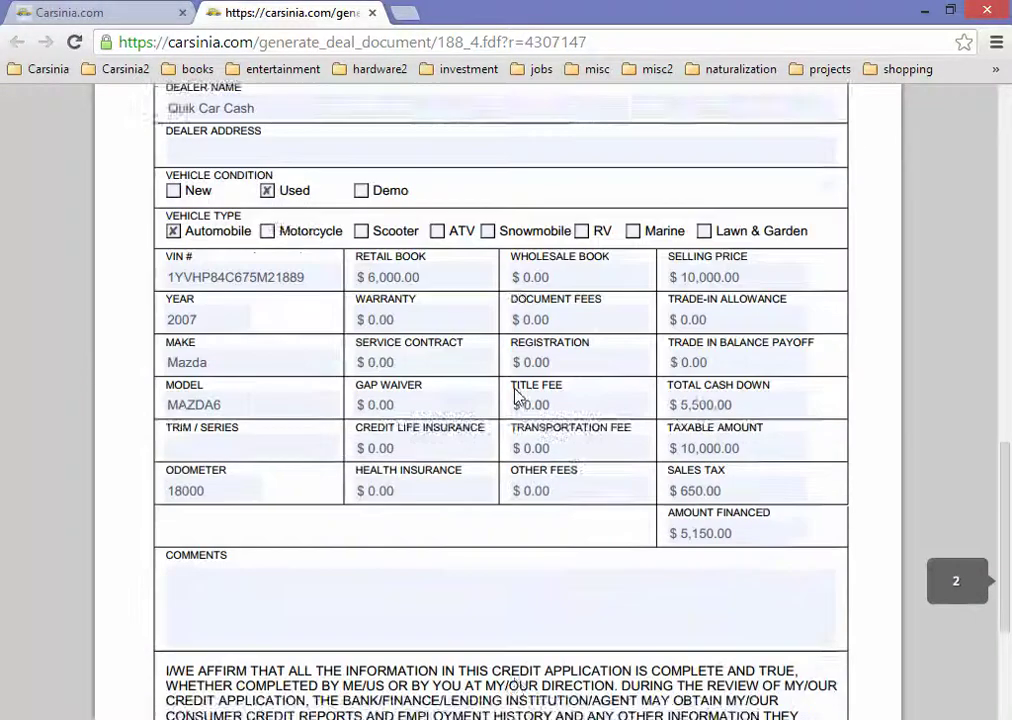
scroll(517, 397, up, 3)
scroll(517, 397, down, 3)
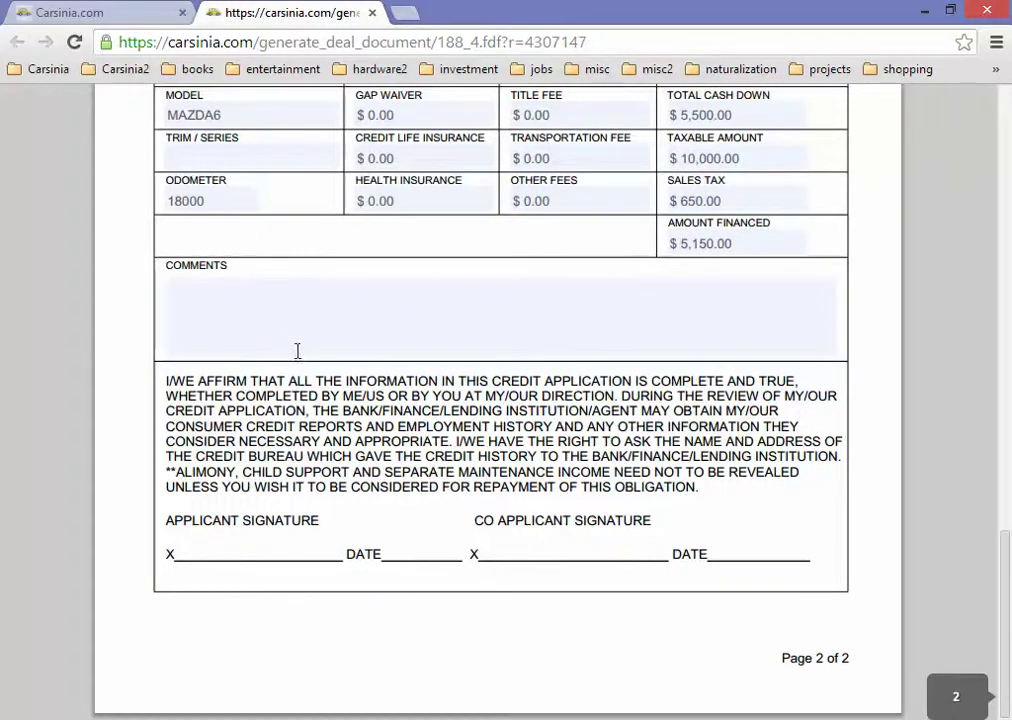
scroll(296, 352, up, 1)
click(260, 406)
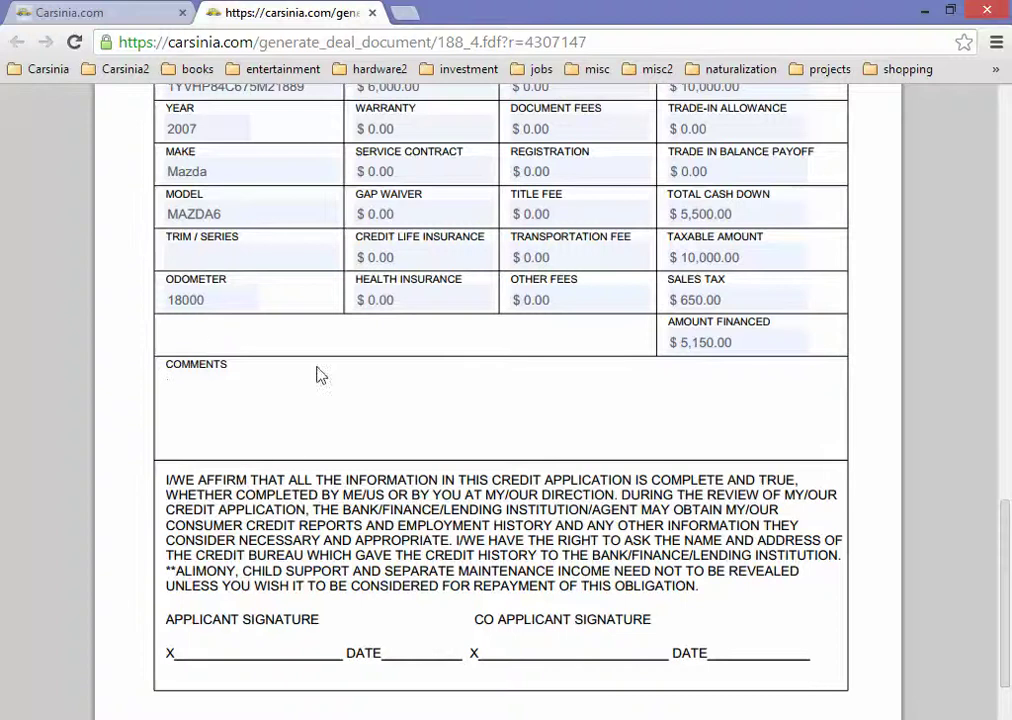
scroll(281, 335, up, 5)
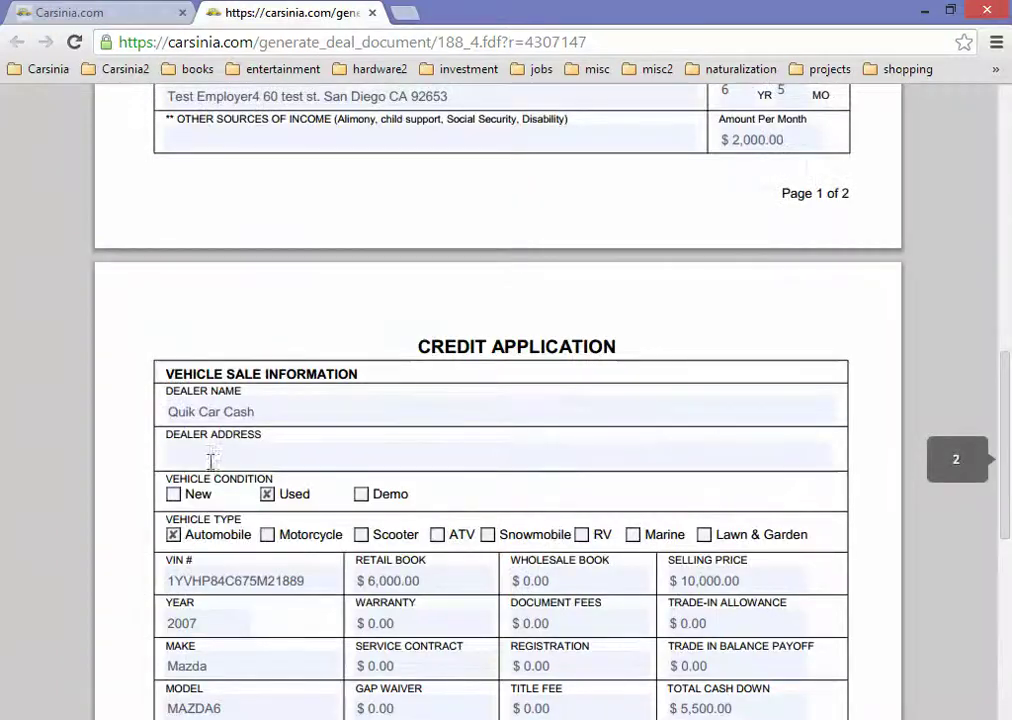
scroll(268, 400, up, 3)
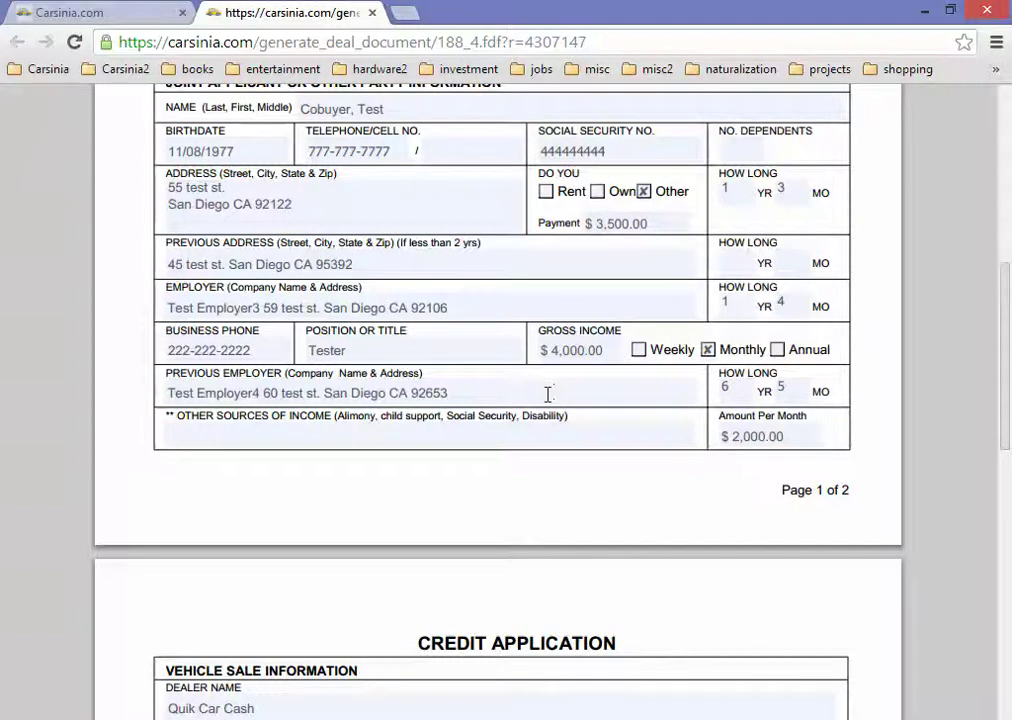
scroll(621, 472, down, 5)
scroll(621, 472, down, 4)
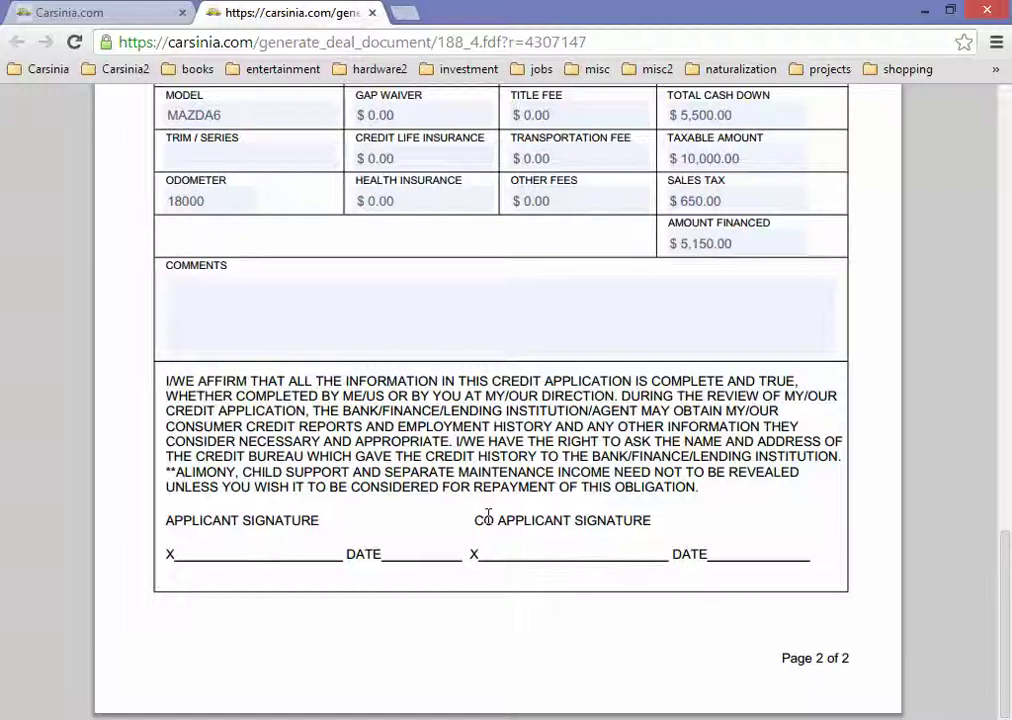
click(140, 10)
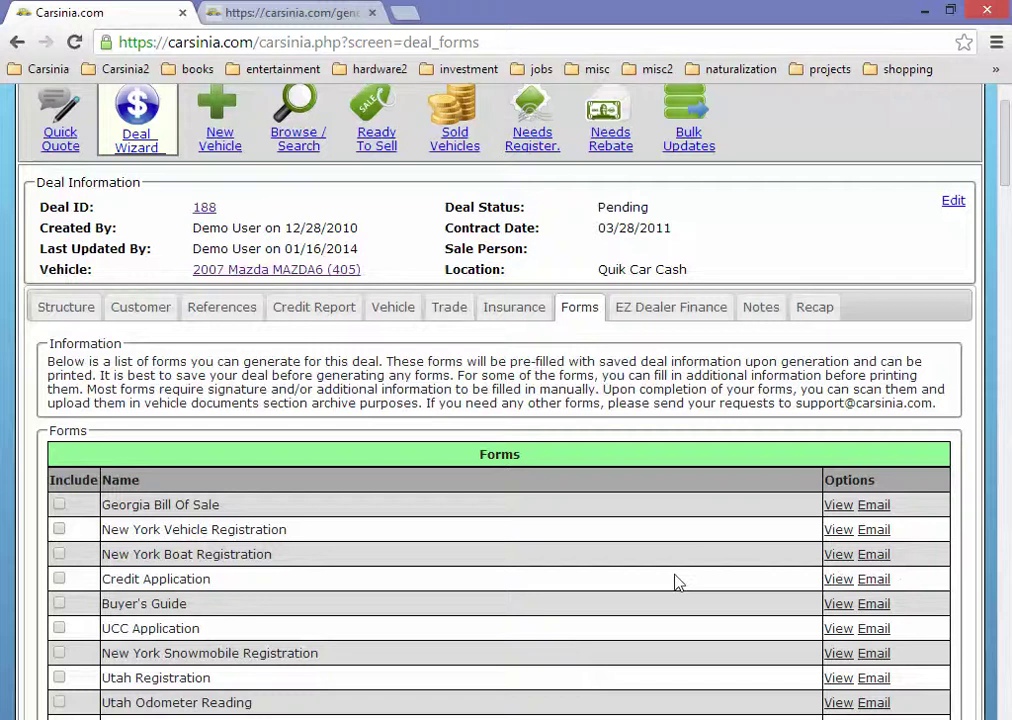
click(875, 580)
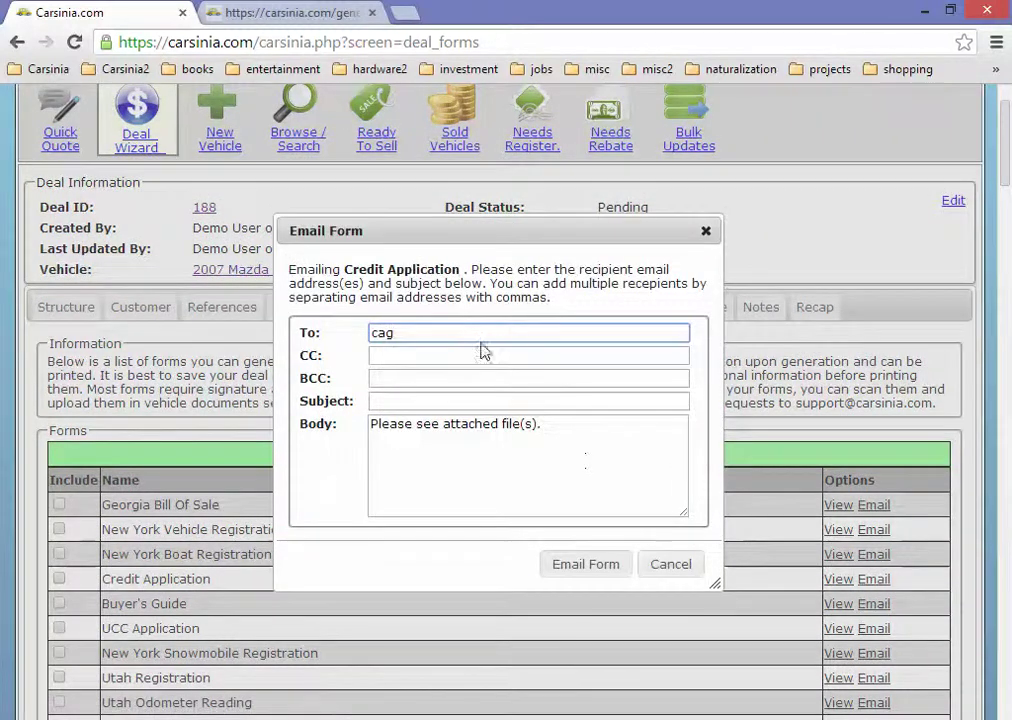
click(670, 564)
click(280, 12)
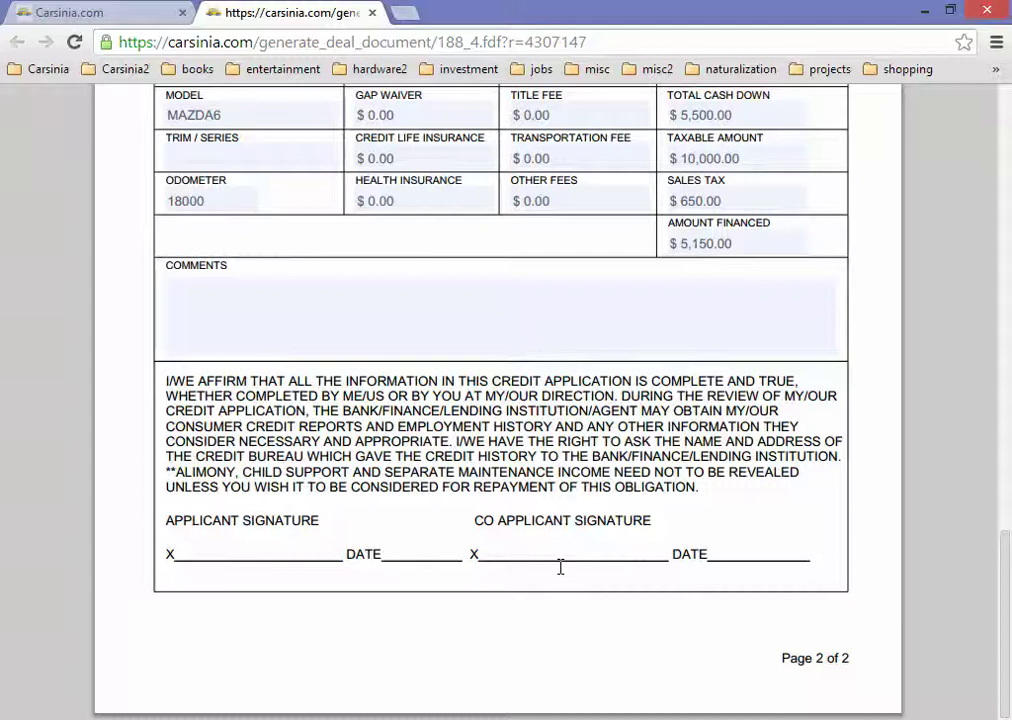
click(95, 14)
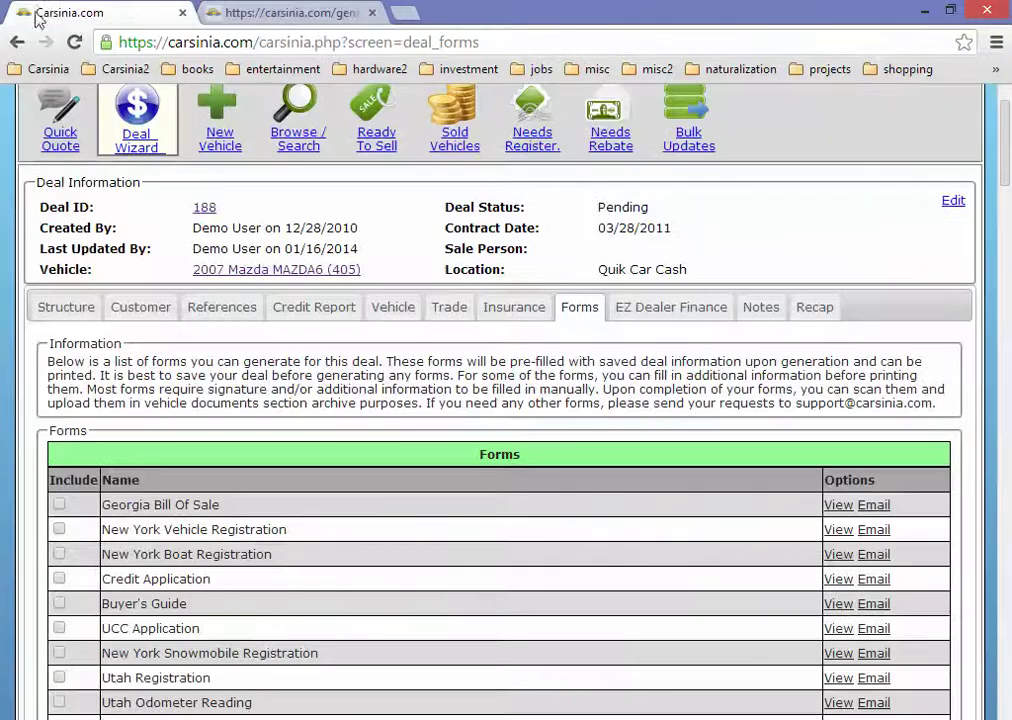
click(323, 16)
Step: Save a copy of the credit application PDF to the Desktop as credit_app.pdf
click(906, 675)
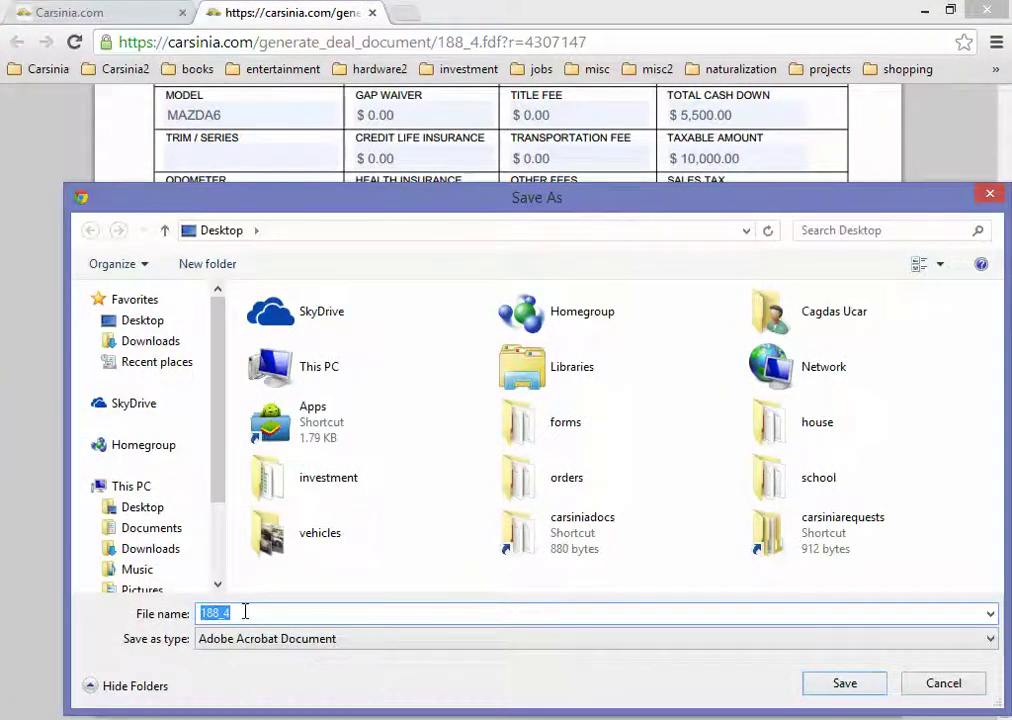
text(credit_appl)
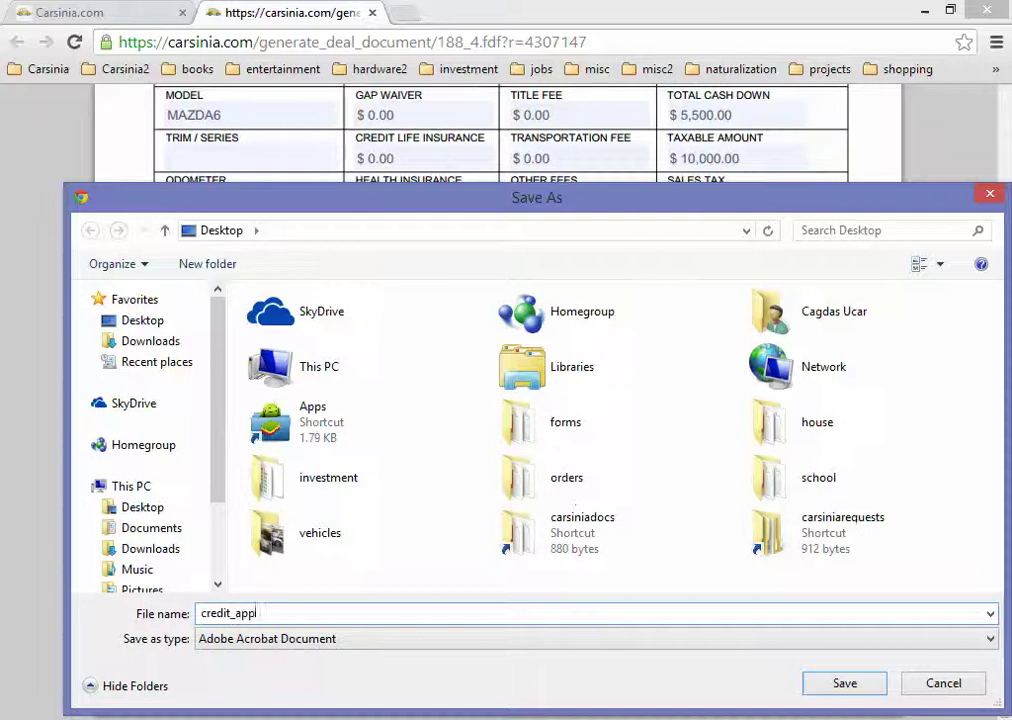
text(.p)
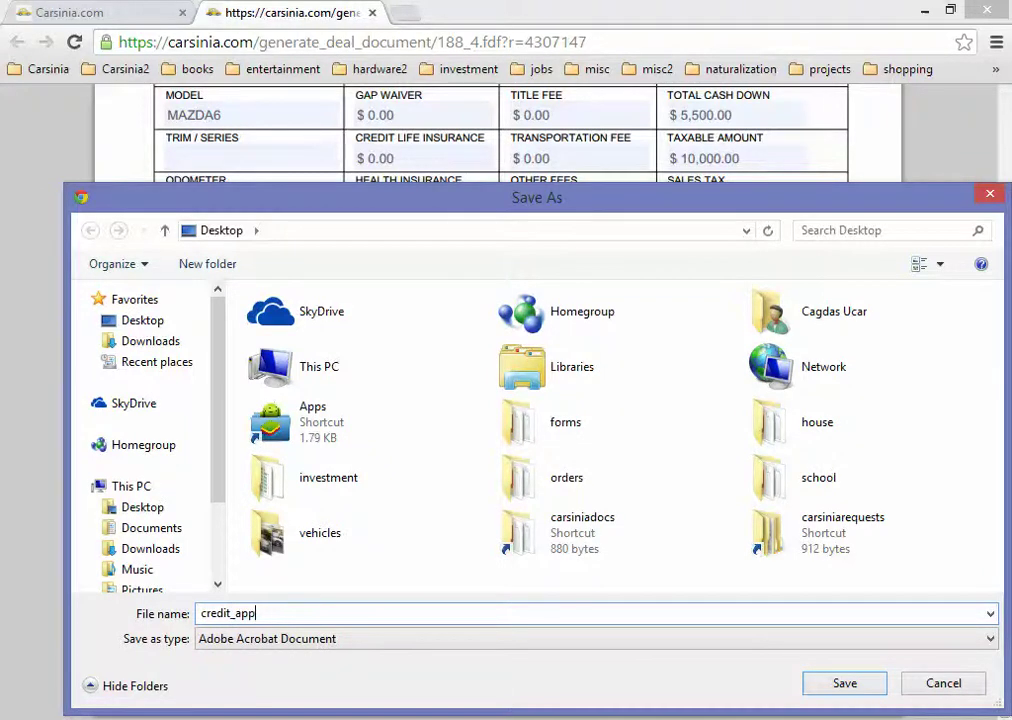
key(Return)
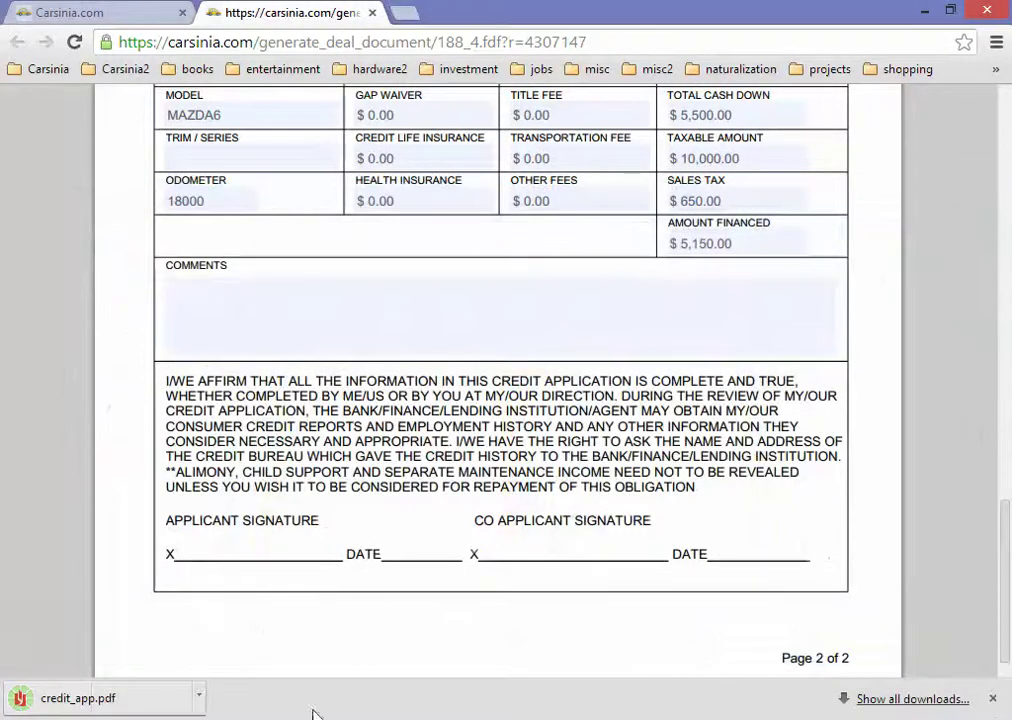
Step: Reveal the desktop and open credit_app.pdf with Adobe Reader XI via Open with
key(super+d)
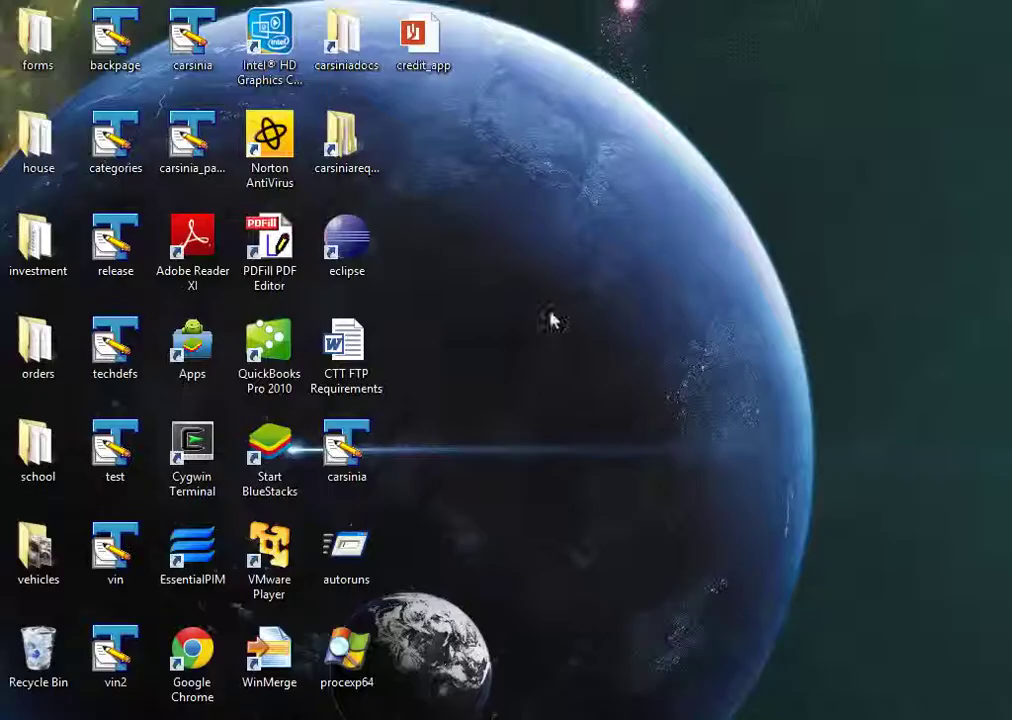
right_click(427, 30)
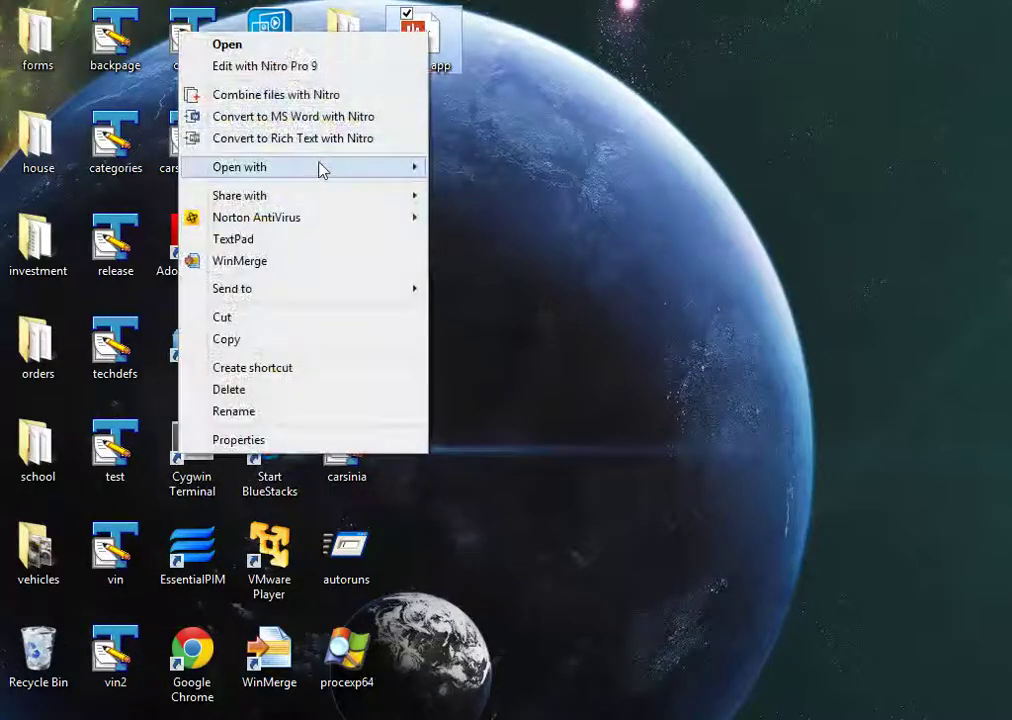
mouse_move(318, 168)
click(466, 166)
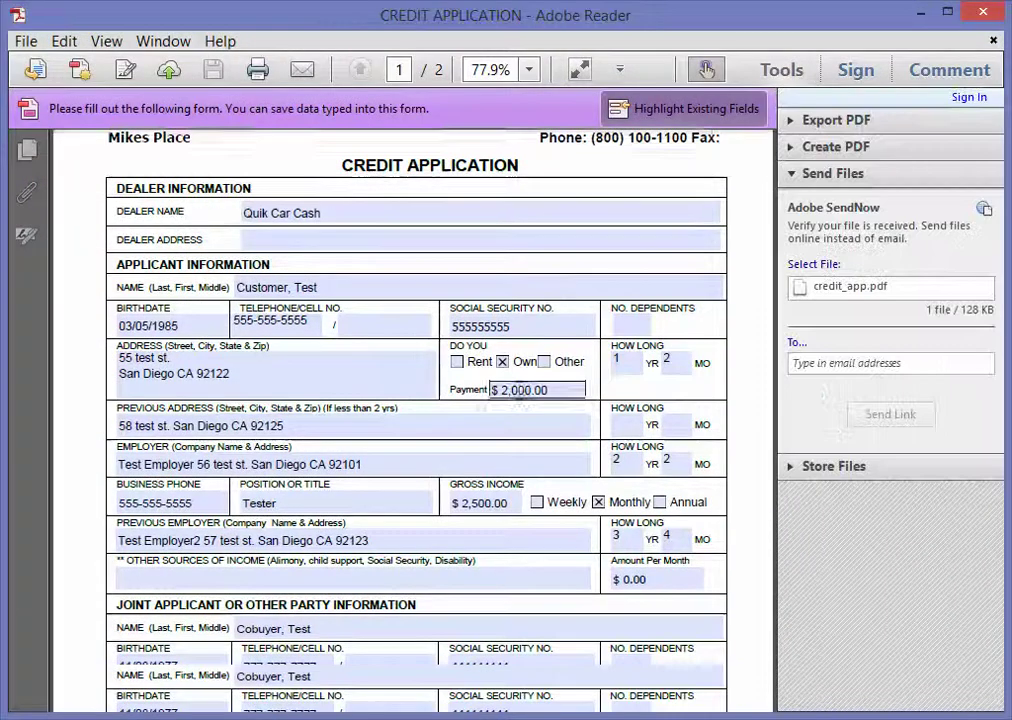
Step: Review the joint applicant's previous address and applicant name fields, then close Adobe Reader
scroll(519, 402, down, 10)
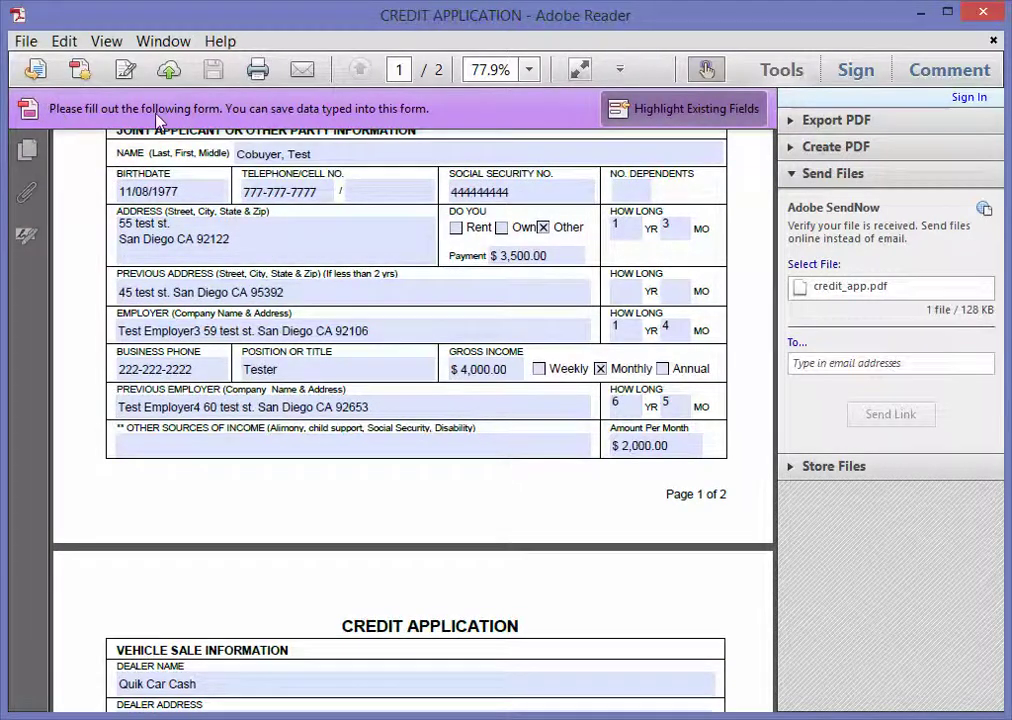
click(282, 236)
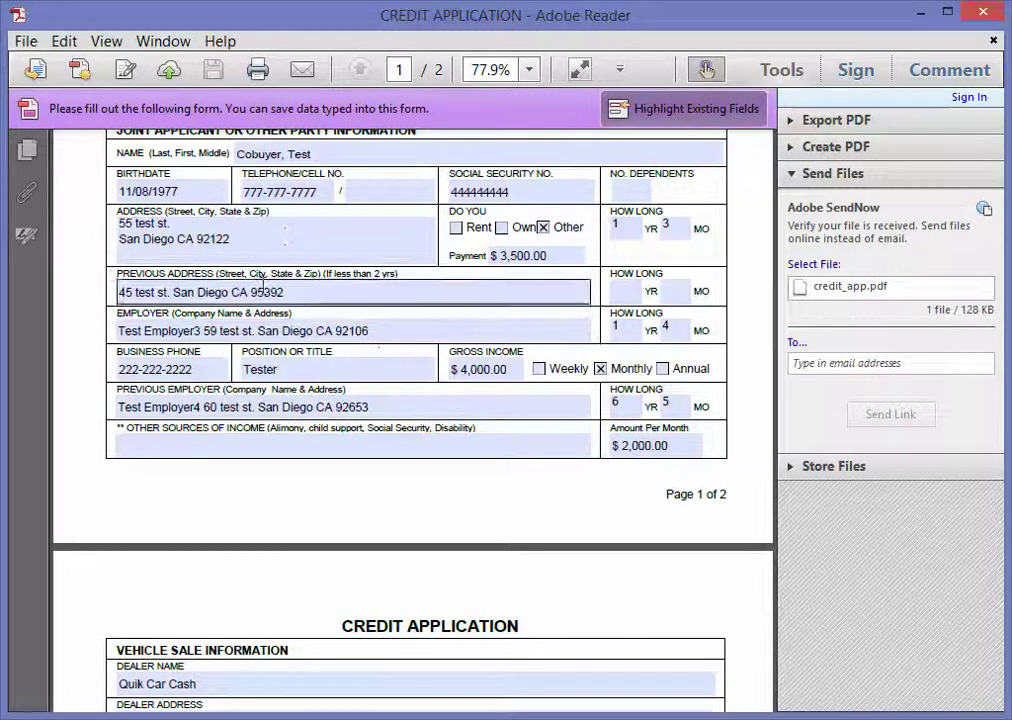
scroll(385, 348, up, 10)
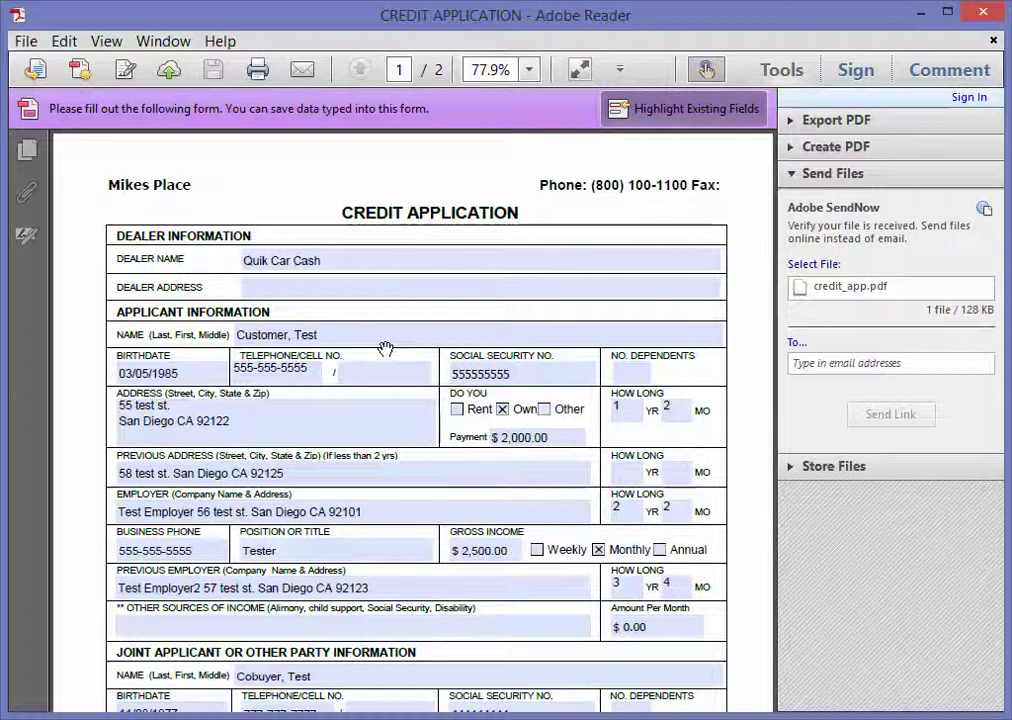
click(360, 334)
key(super+d)
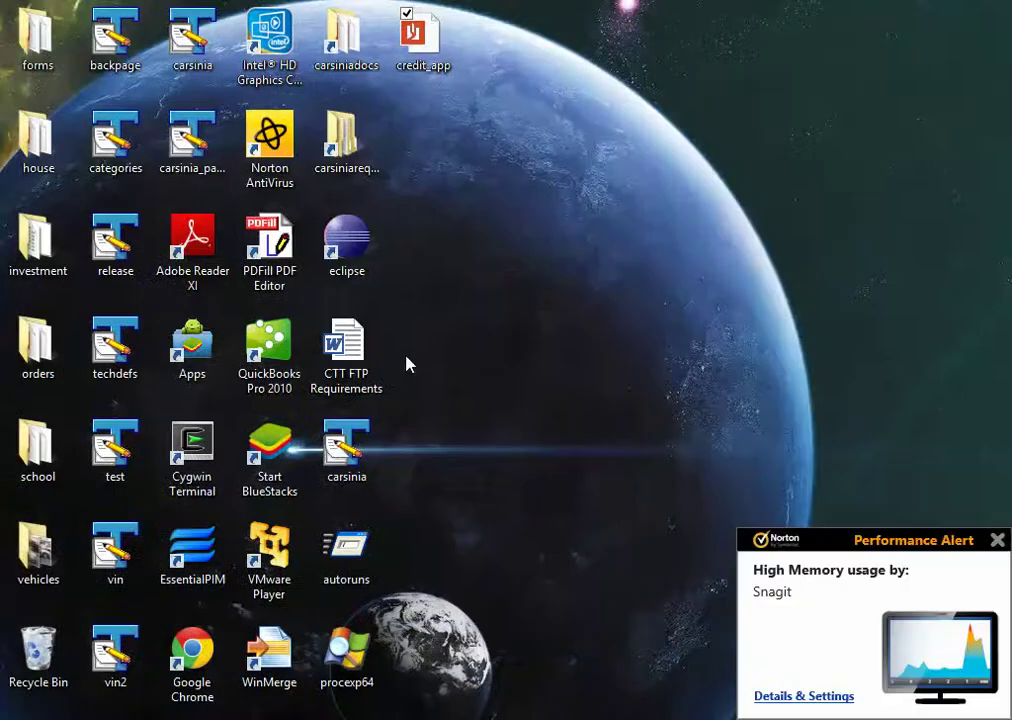